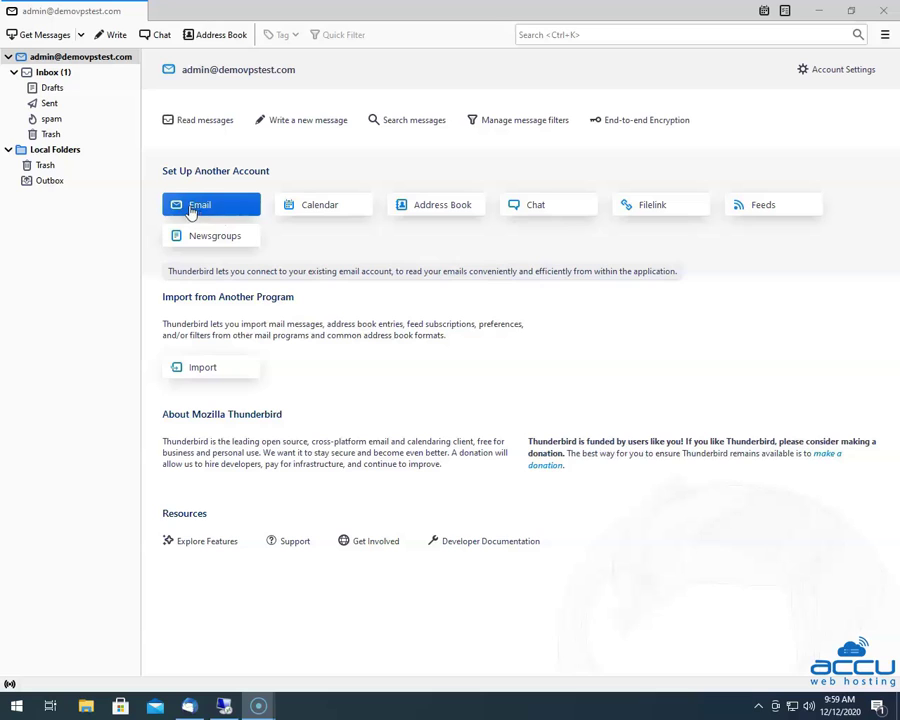
# - Start setting up an existing email account, entering the user's full name and email address
pyautogui.click(212, 212)
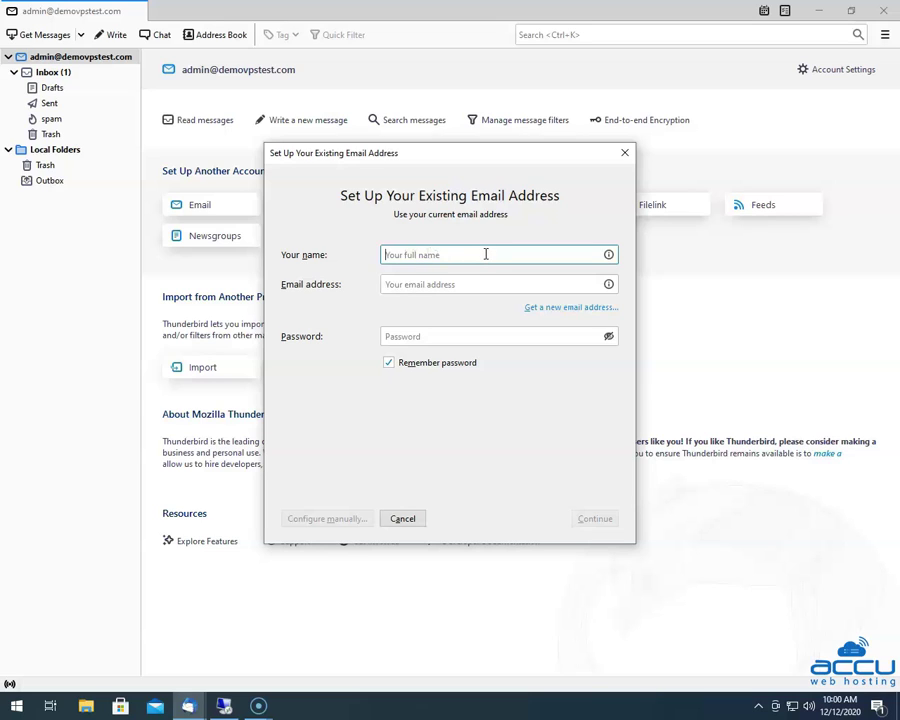
pyautogui.write('Nick R')
pyautogui.click(396, 285)
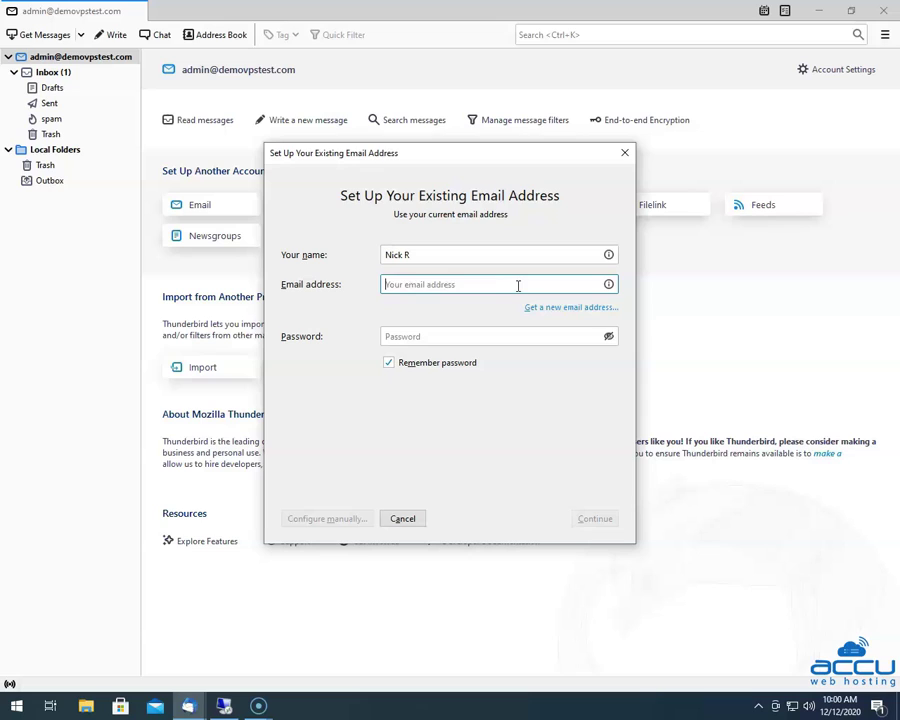
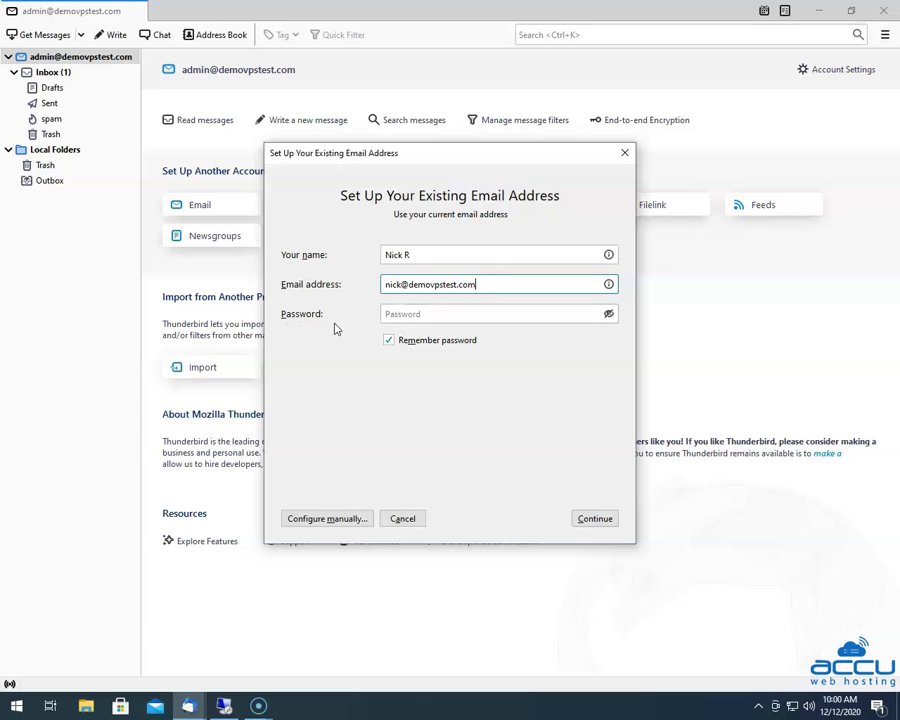
pyautogui.click(394, 314)
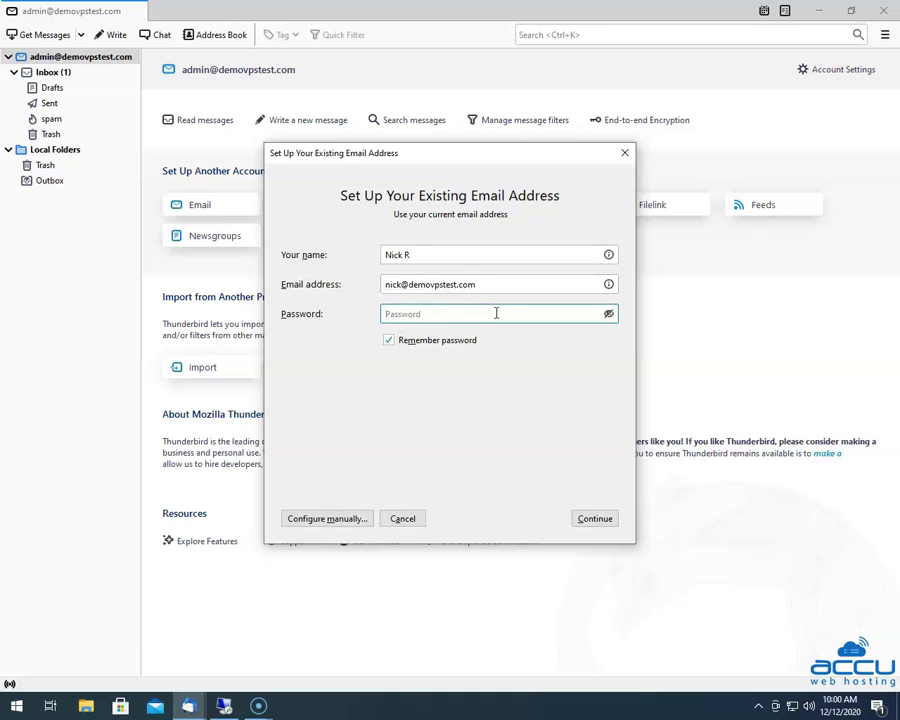
# - Enter the account password and let Thunderbird look up the mail server configuration
pyautogui.write('•')
pyautogui.click(592, 520)
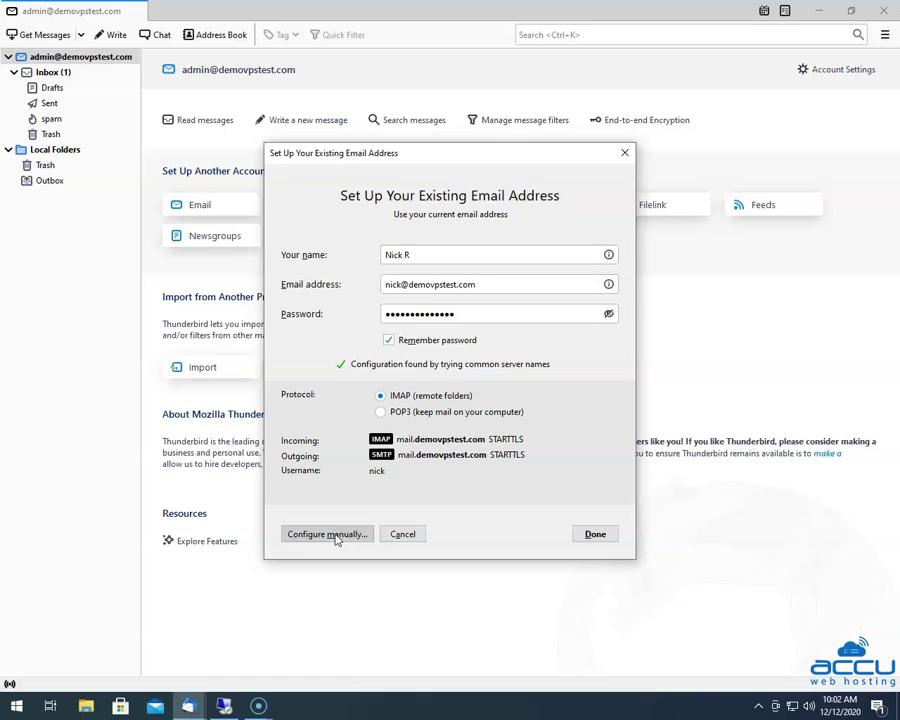
# - Switch to manual configuration, keeping IMAP as the incoming protocol and checking the server address
pyautogui.click(336, 536)
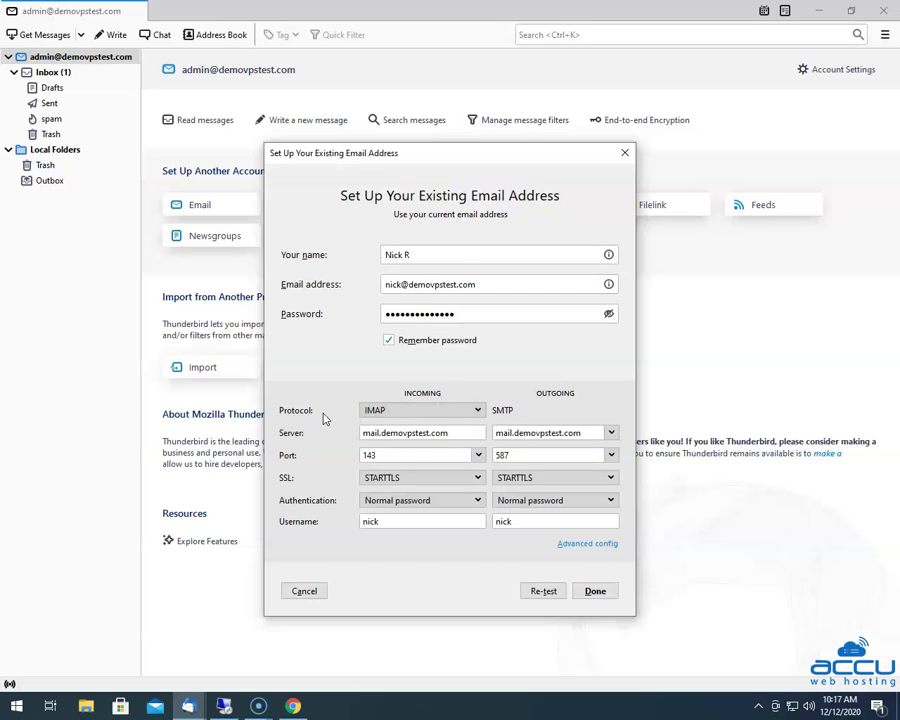
pyautogui.click(424, 413)
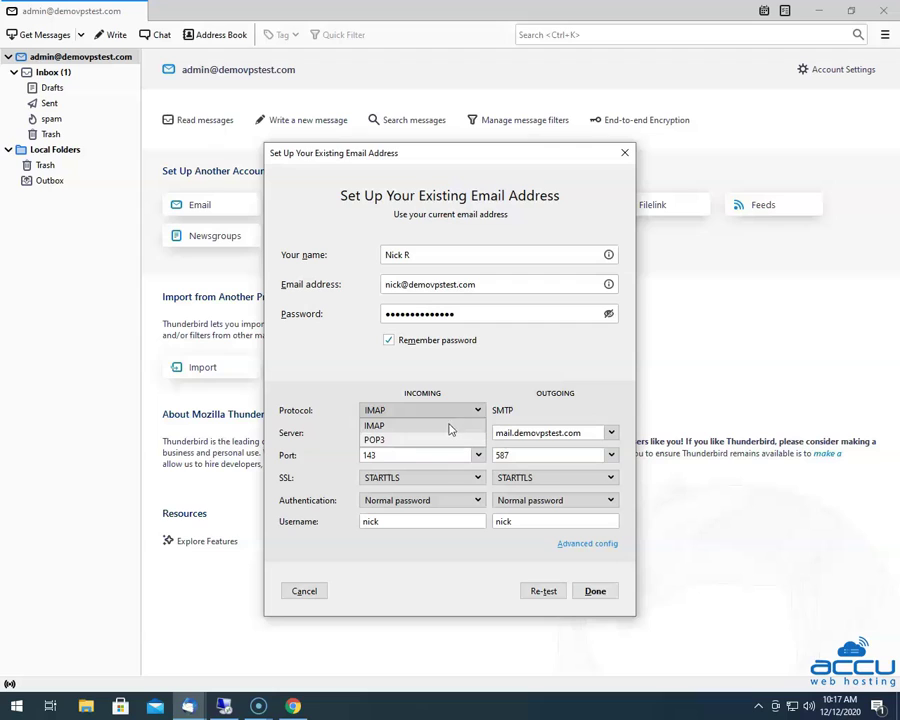
pyautogui.click(381, 427)
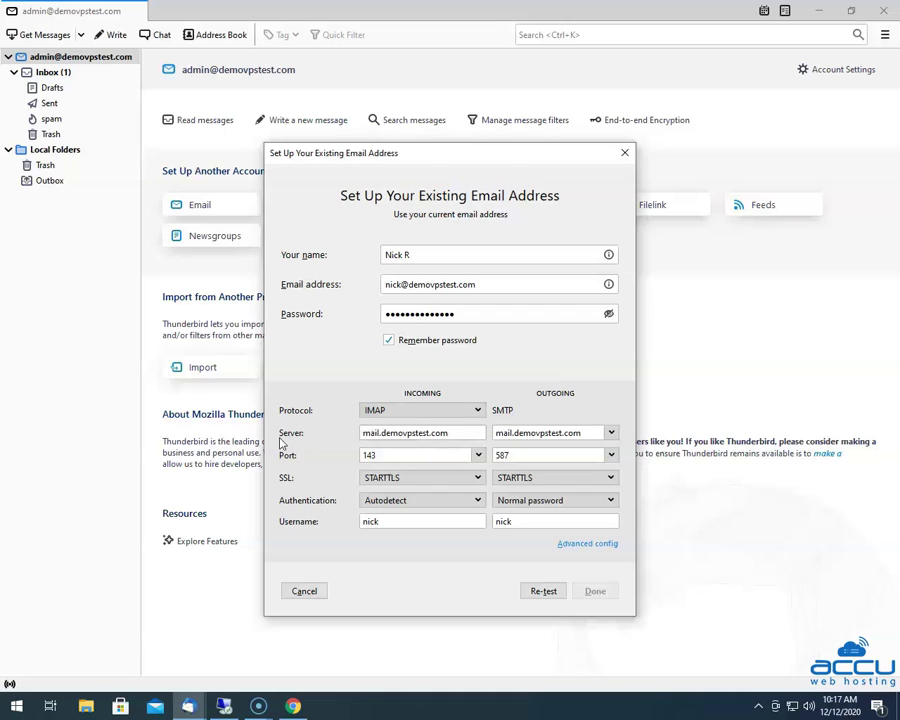
pyautogui.click(368, 433)
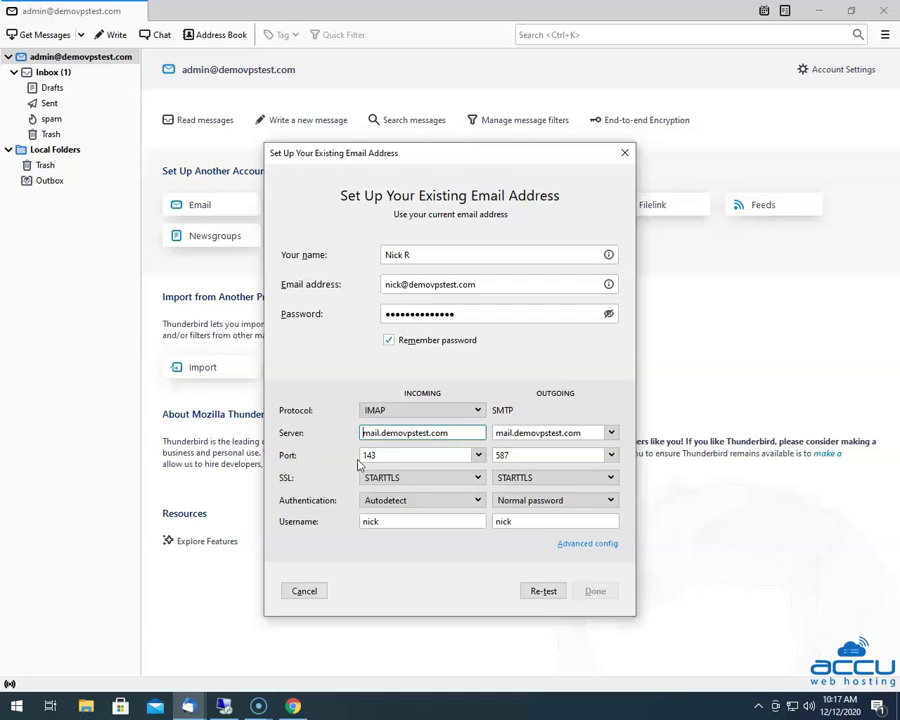
# - Set incoming to port 993, SSL/TLS, Normal password, with the full e-mail address as username
pyautogui.click(478, 456)
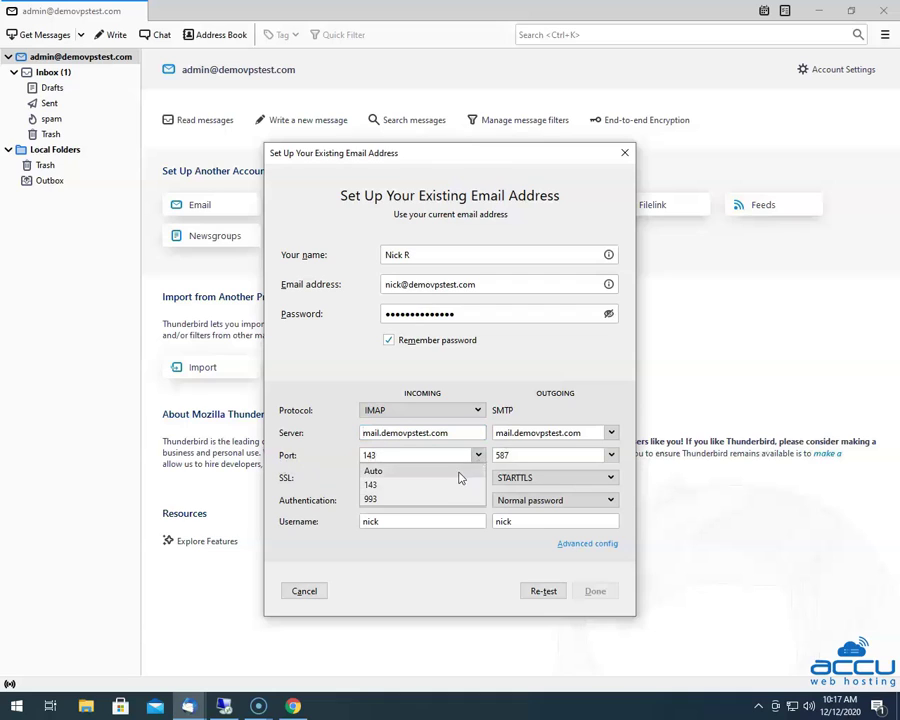
pyautogui.click(387, 499)
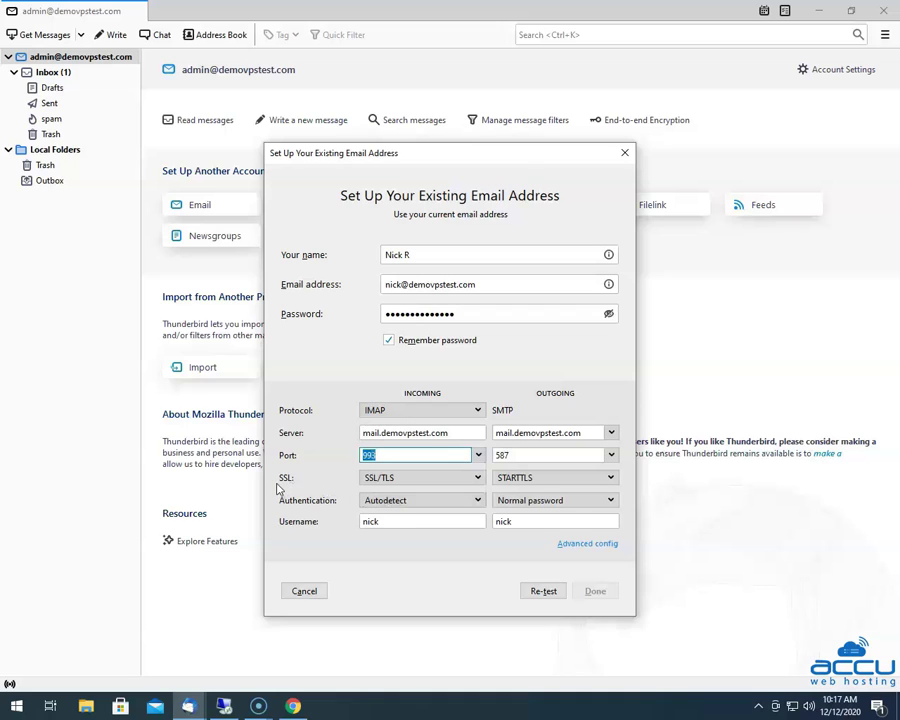
pyautogui.click(467, 482)
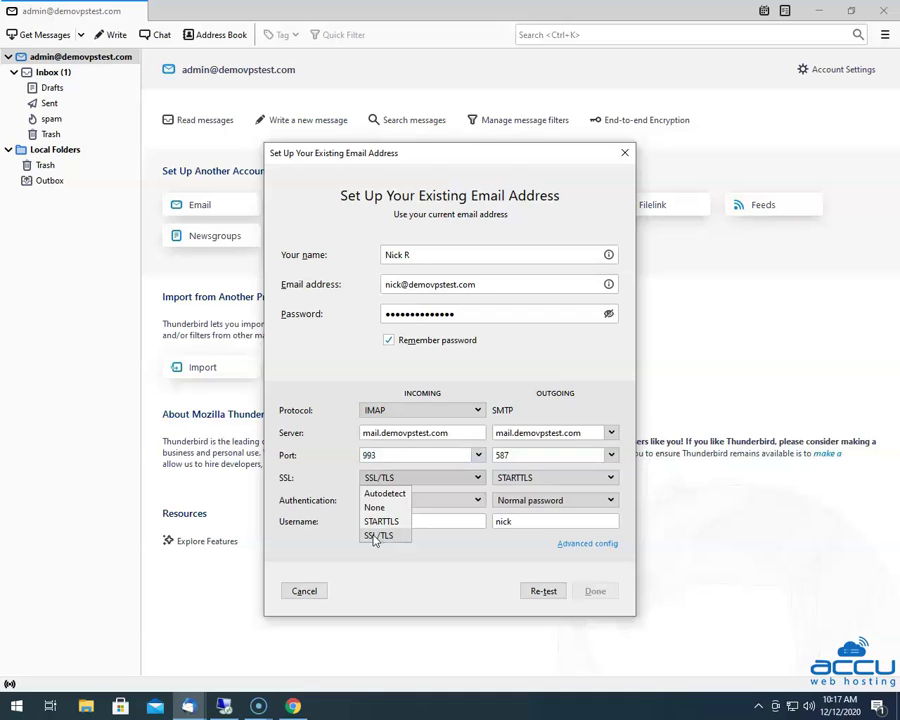
pyautogui.click(373, 537)
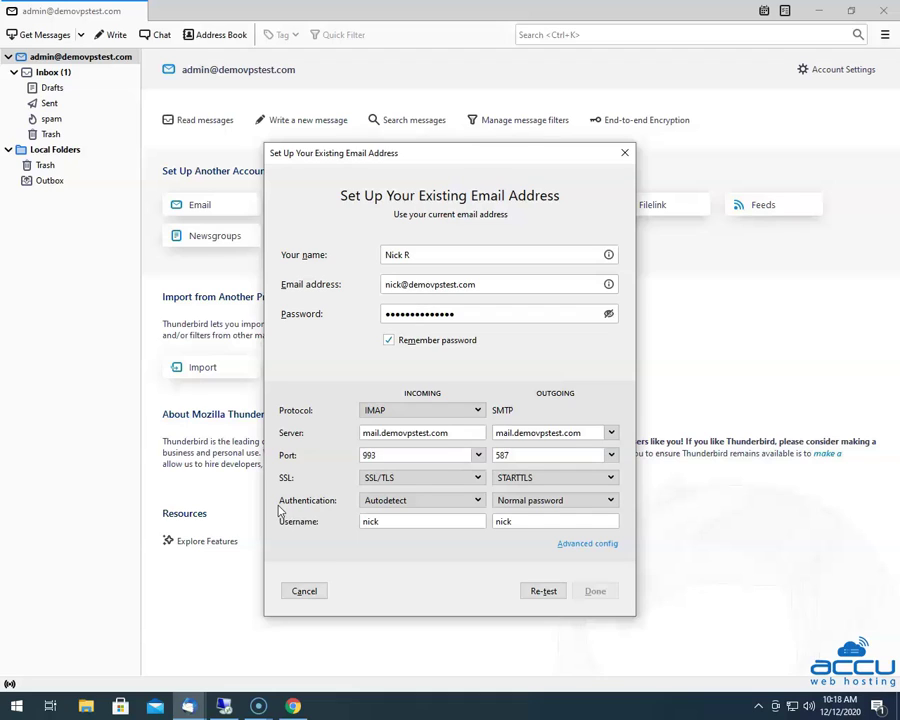
pyautogui.click(407, 502)
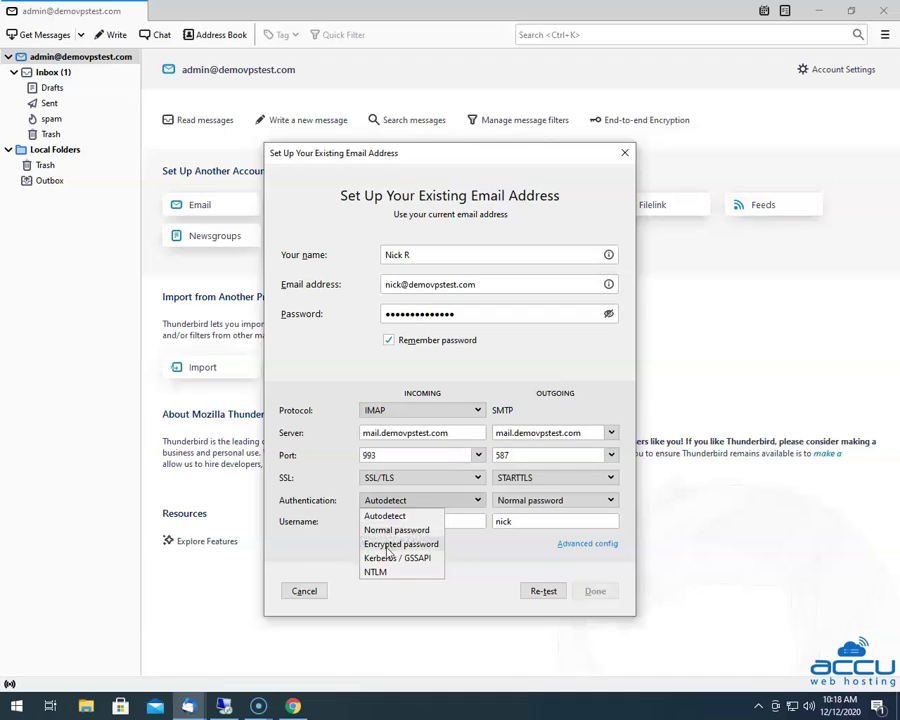
pyautogui.click(390, 530)
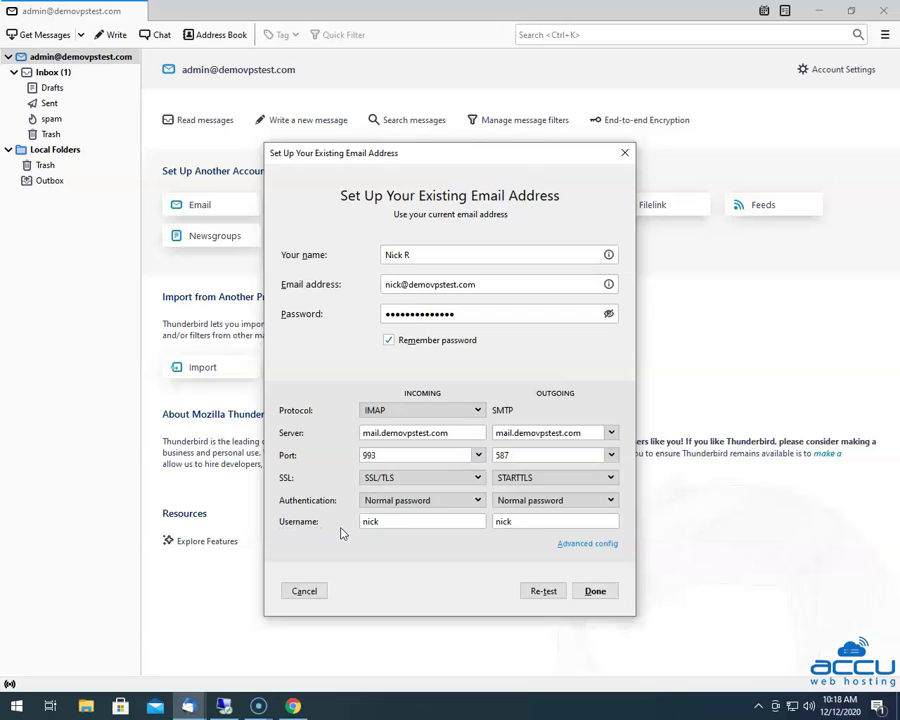
pyautogui.click(392, 521)
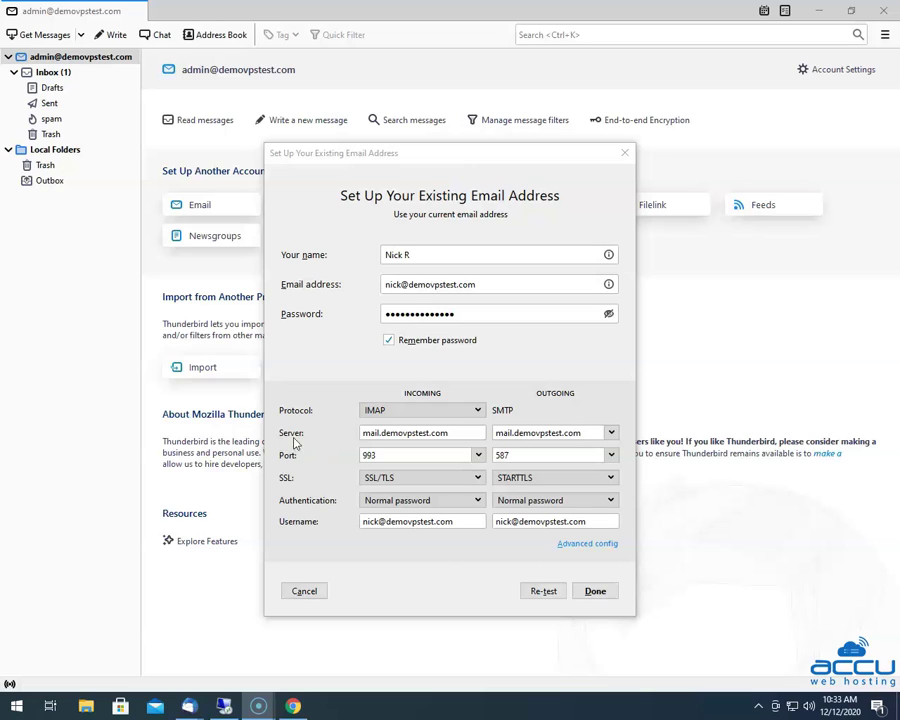
pyautogui.click(493, 436)
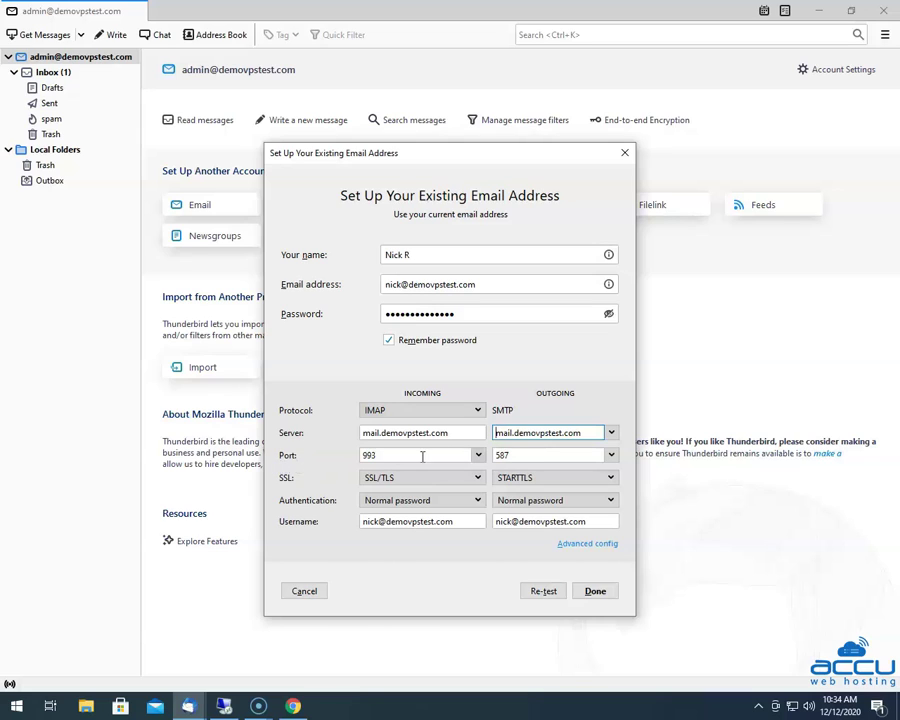
# - Set the outgoing SMTP server to port 465 with SSL/TLS and Normal password authentication
pyautogui.click(611, 455)
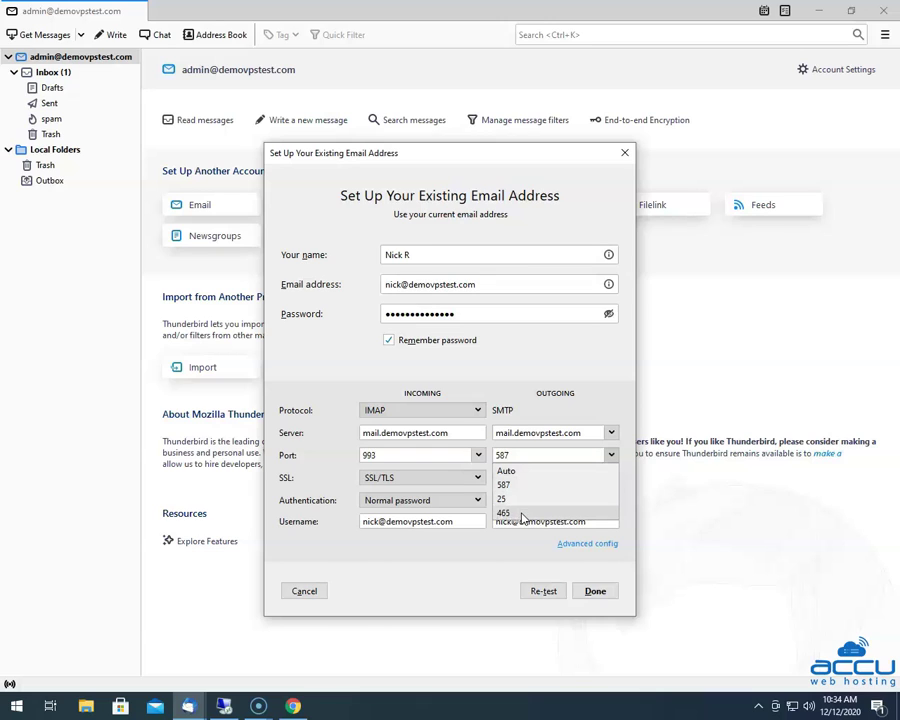
pyautogui.click(521, 517)
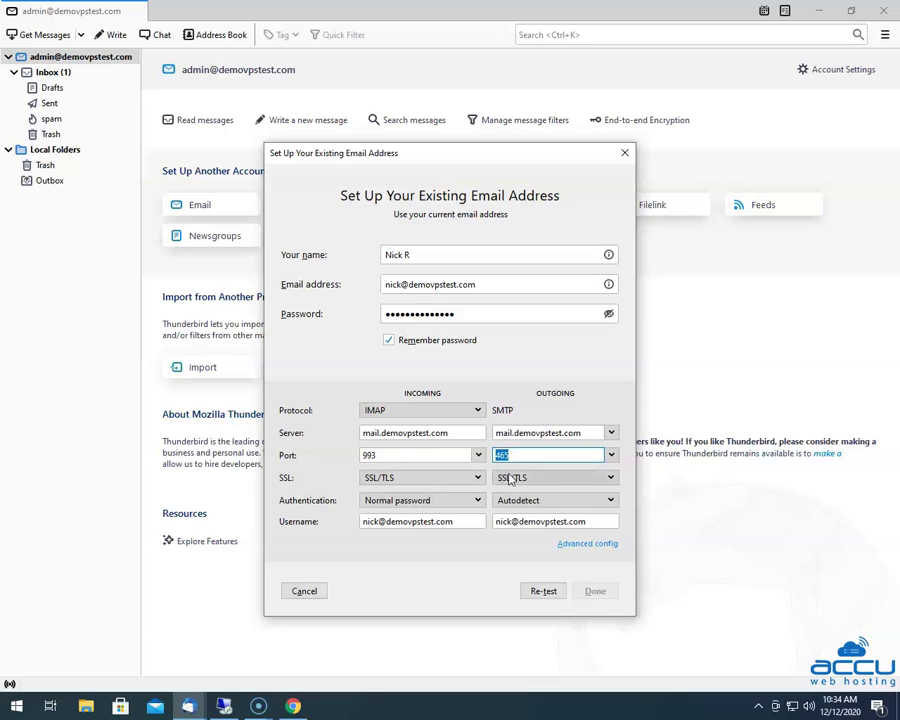
pyautogui.click(560, 477)
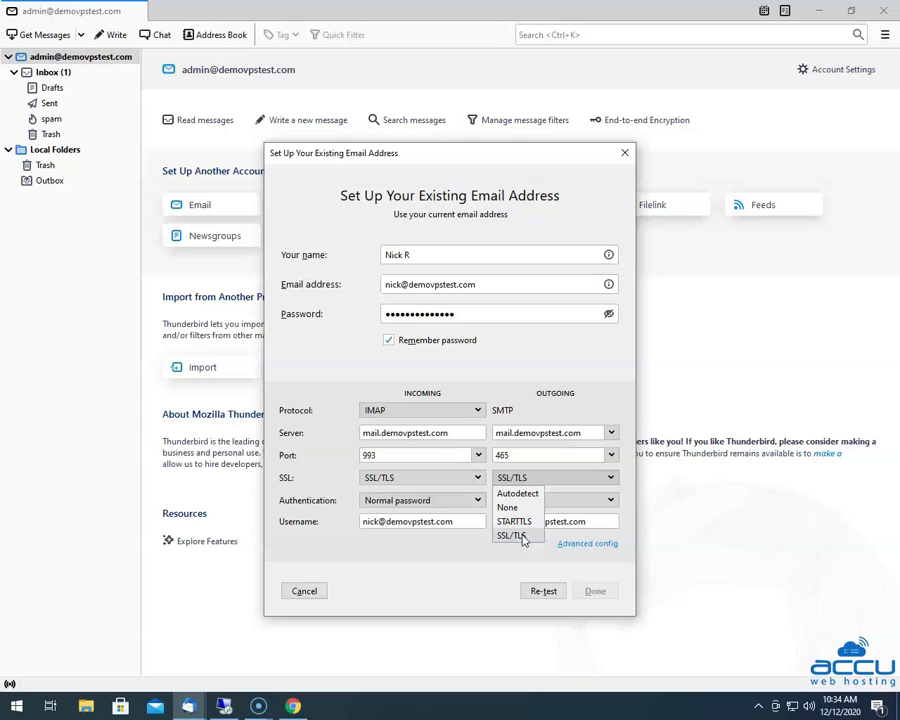
pyautogui.click(520, 536)
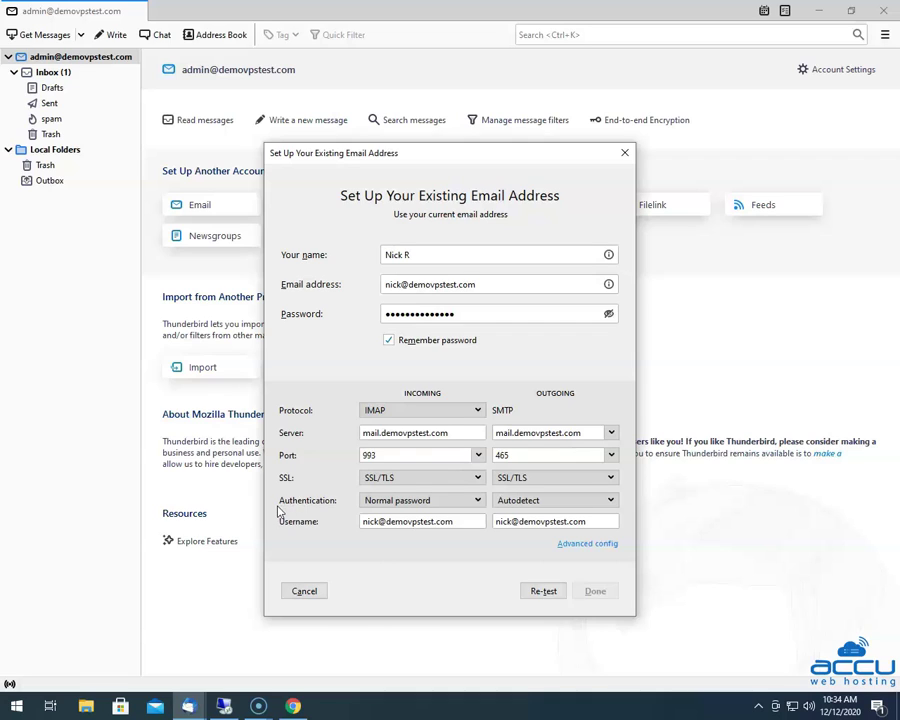
pyautogui.click(522, 503)
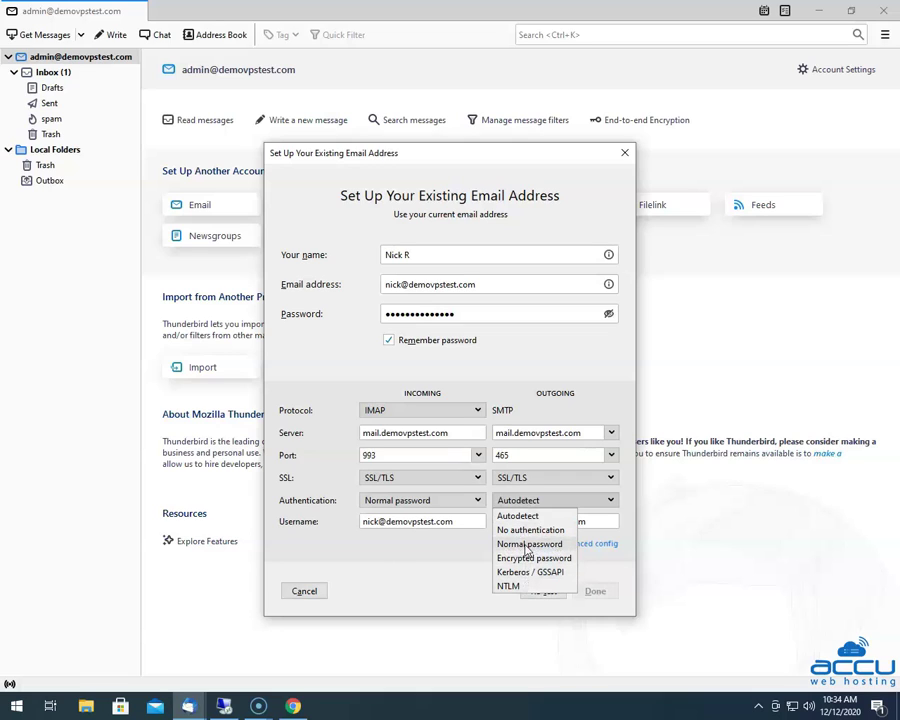
pyautogui.click(527, 545)
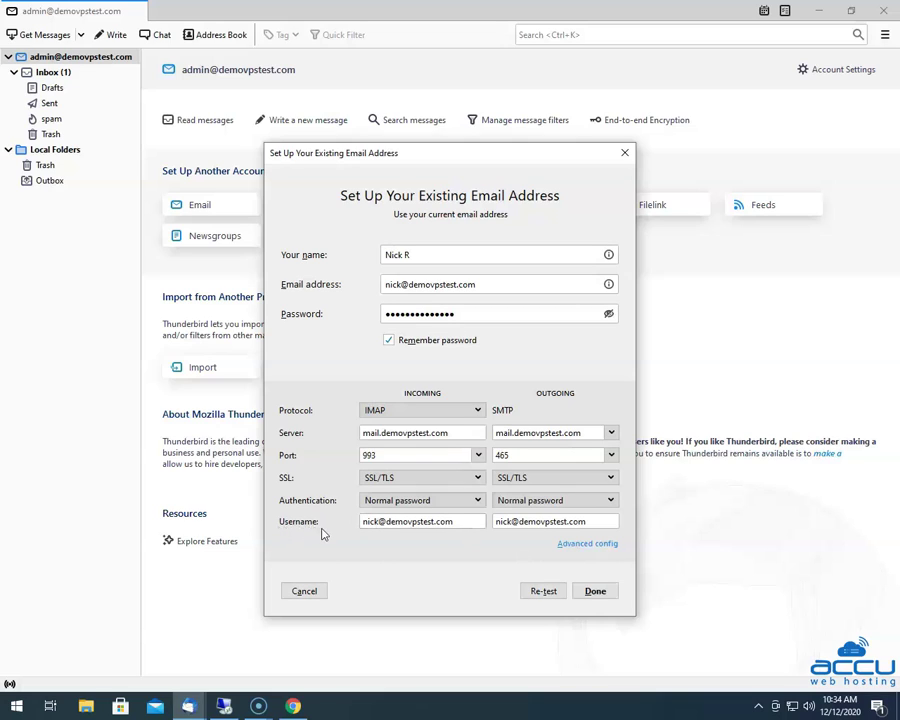
pyautogui.click(496, 521)
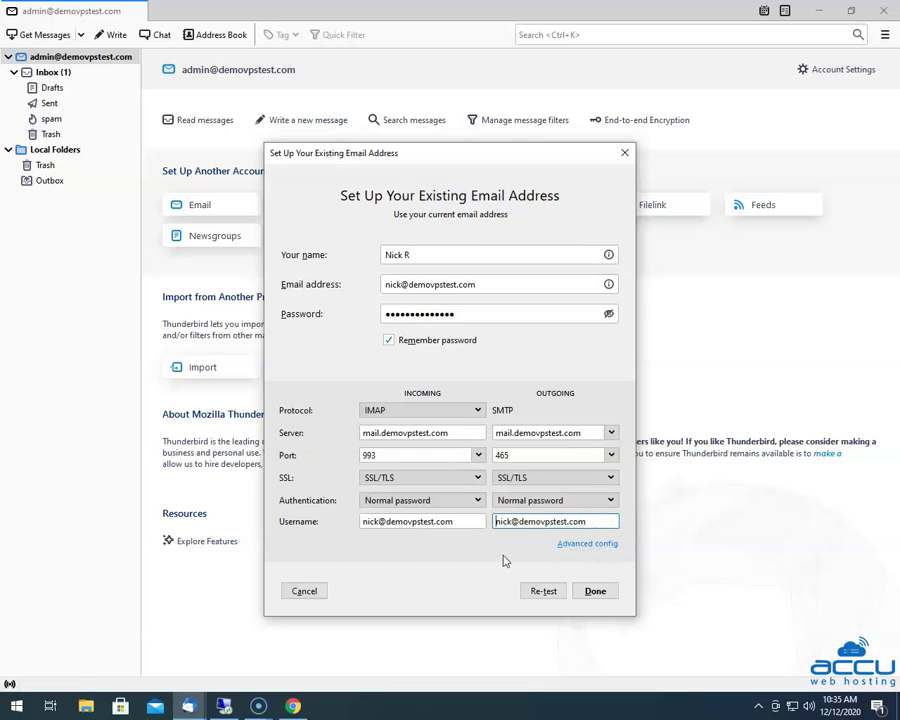
# - Re-test the server settings and finish creating the account
pyautogui.click(541, 592)
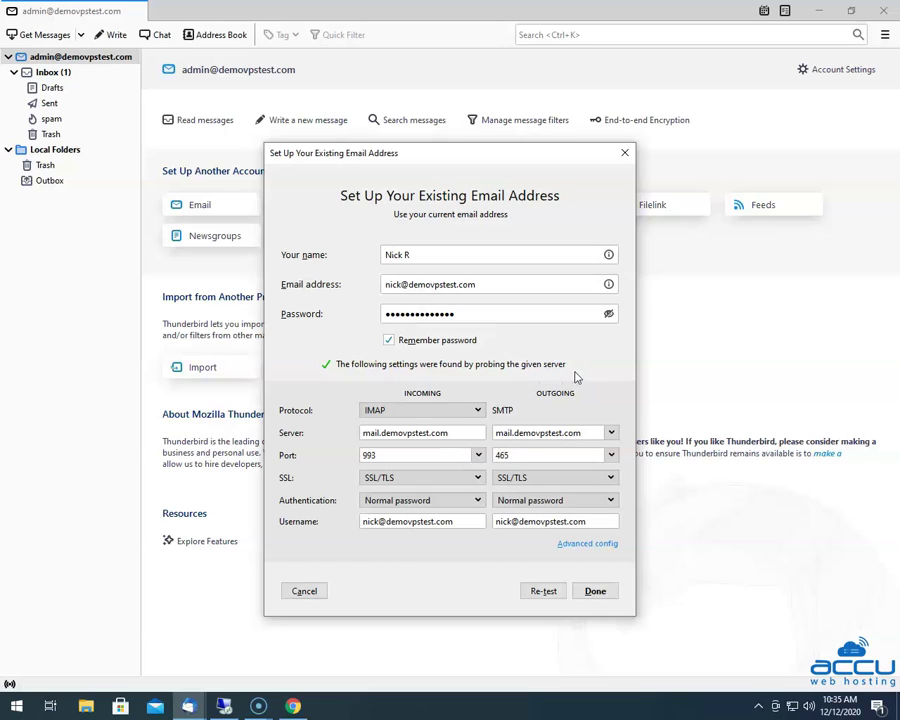
pyautogui.click(596, 592)
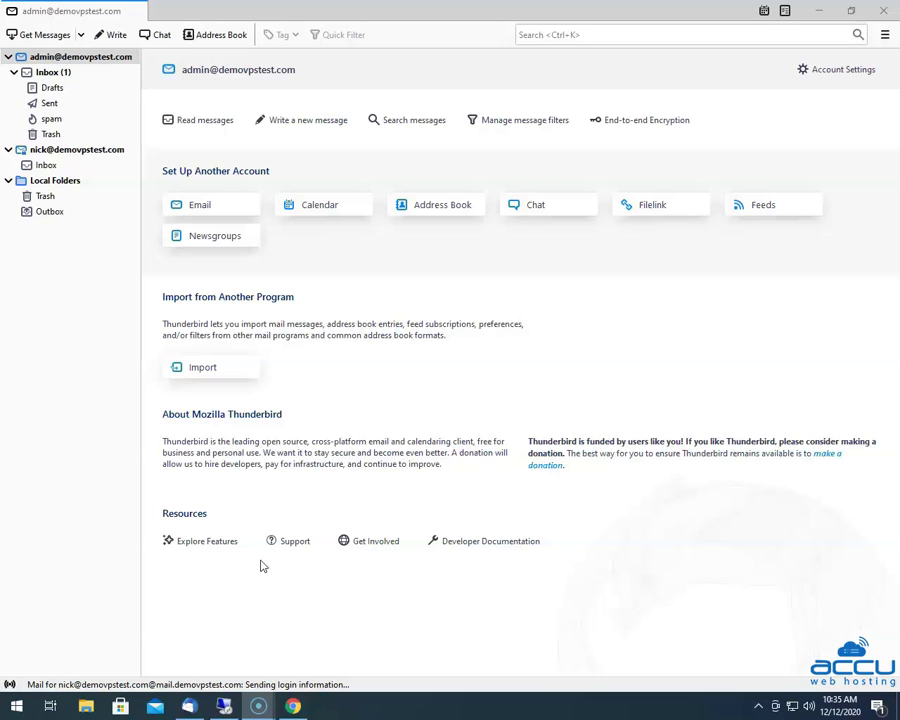
# - Open Account Settings and show the new account's Server Settings page
pyautogui.click(195, 541)
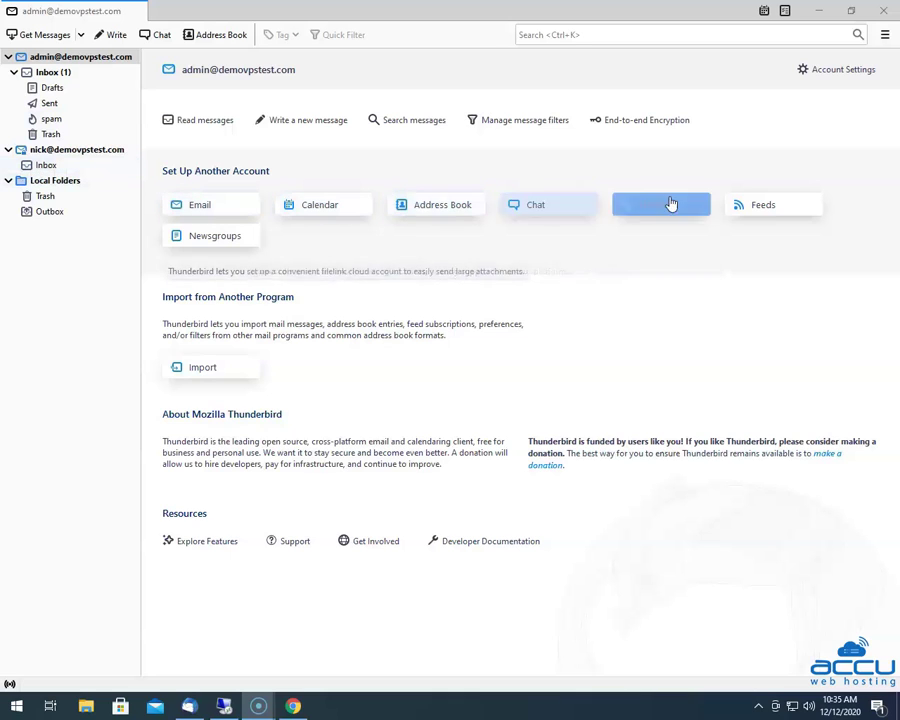
pyautogui.click(843, 72)
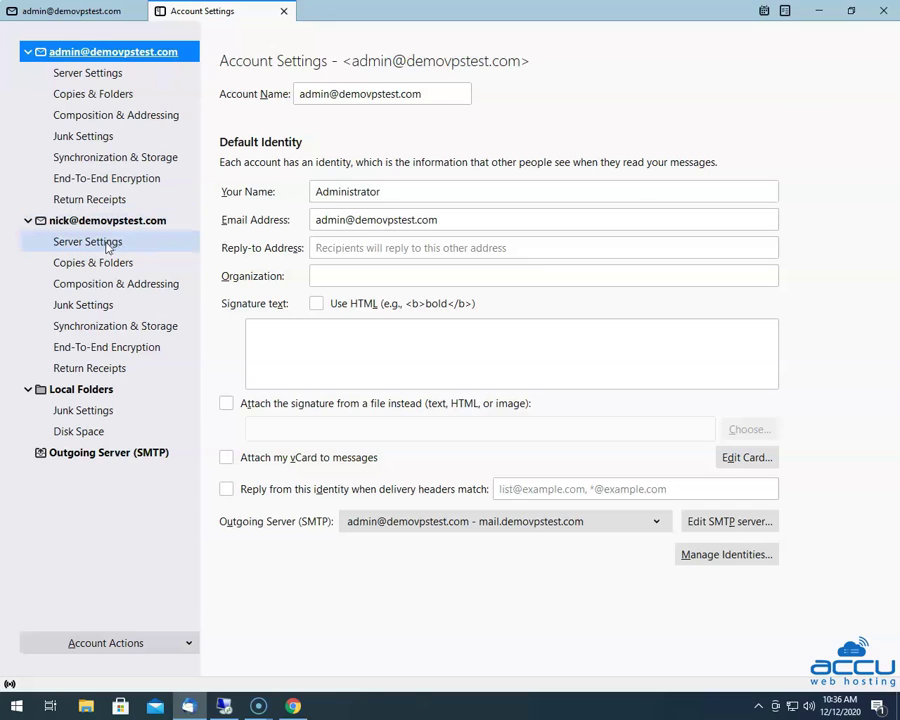
pyautogui.click(108, 245)
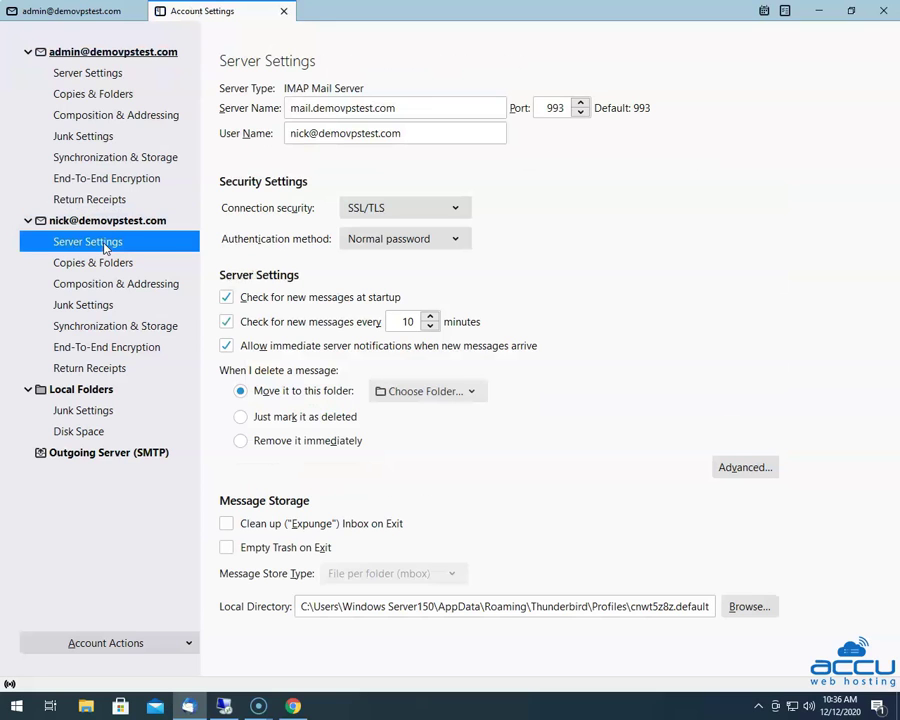